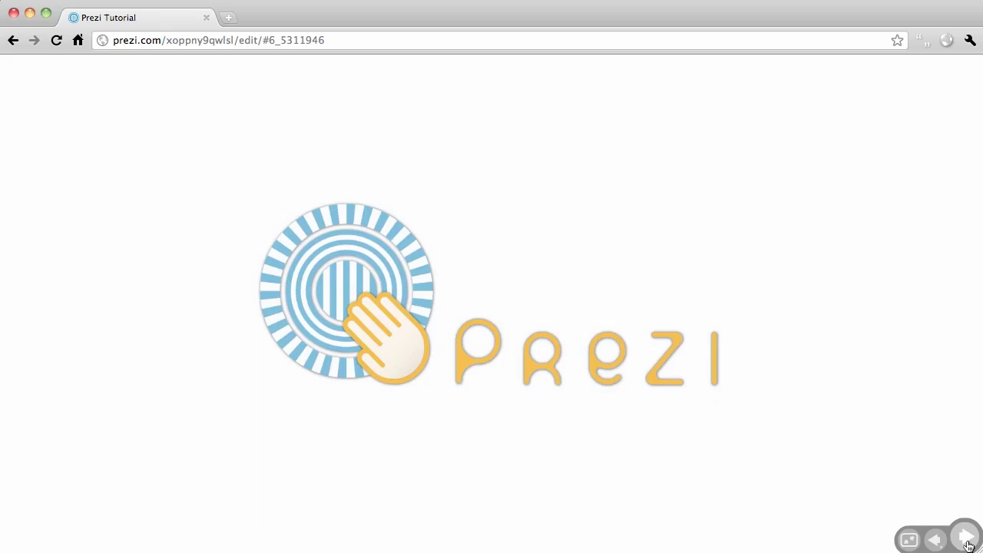
Advance the example presentation from its opening logo to the easel drawing.
left_click(966, 538)
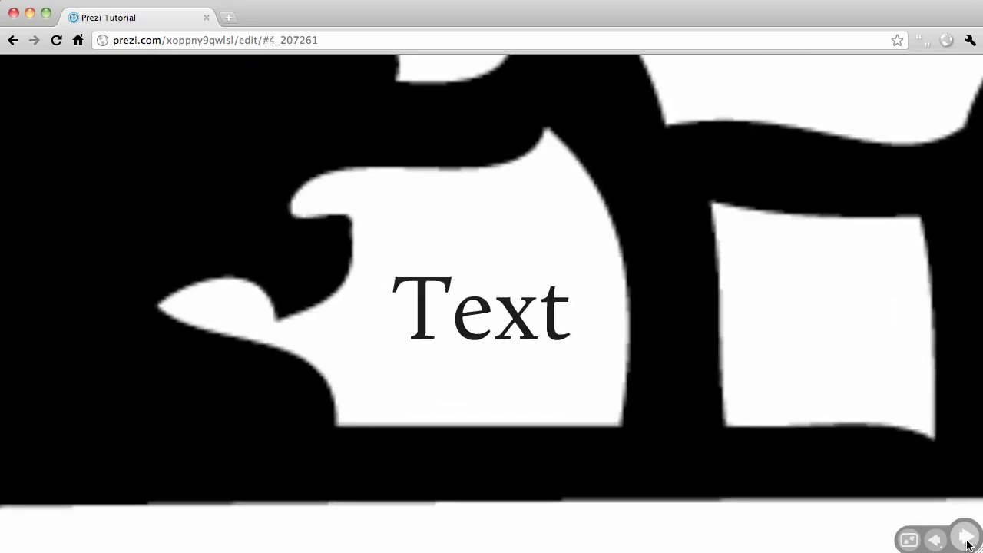
Step through the Text, house, circular-arrow and blue-arrow frames to the outlined downward arrow.
left_click(966, 538)
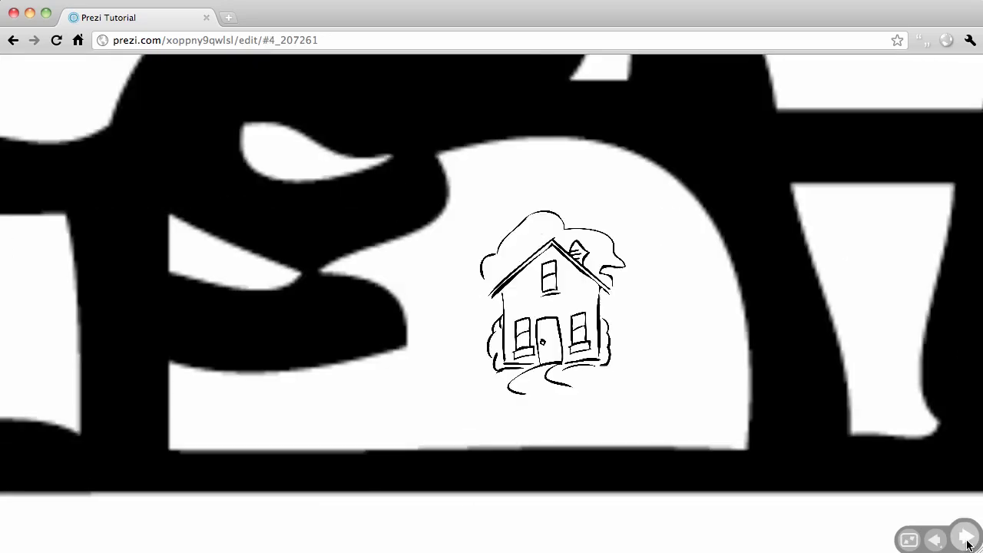
left_click(966, 538)
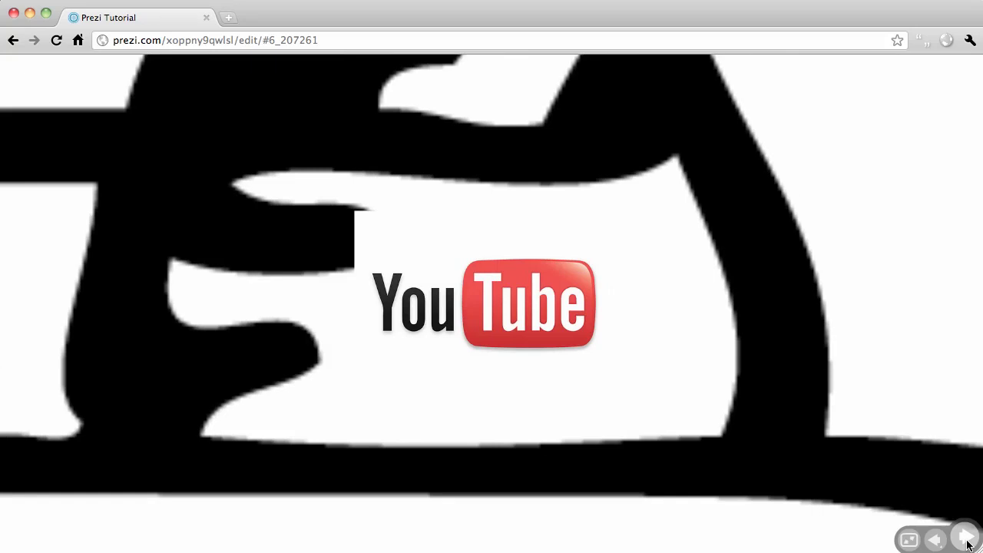
left_click(966, 539)
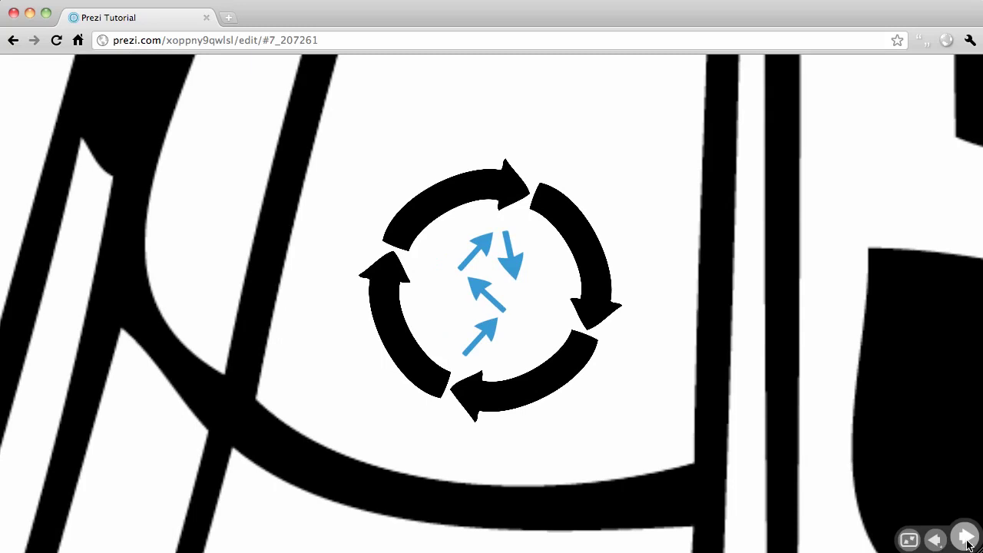
left_click(966, 539)
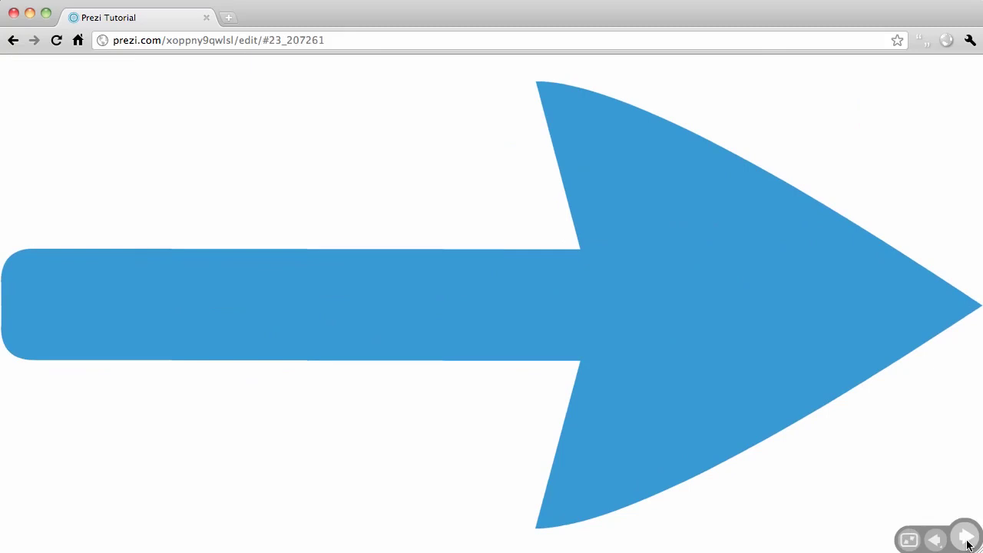
left_click(966, 538)
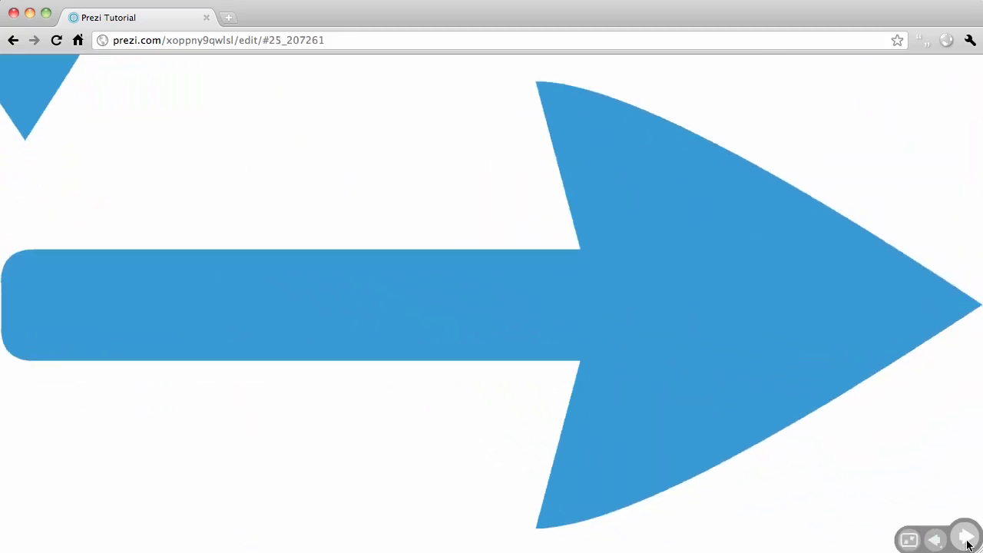
left_click(966, 539)
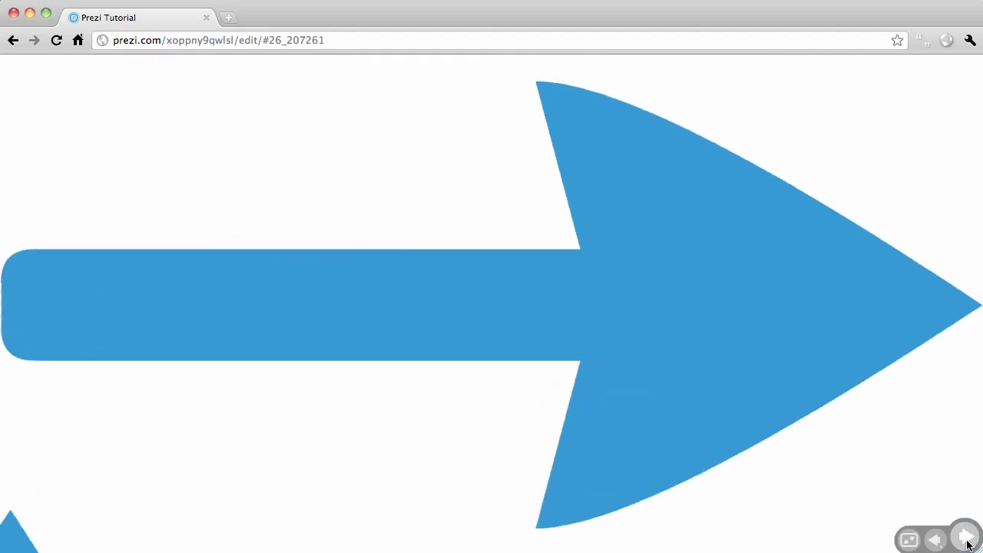
left_click(966, 538)
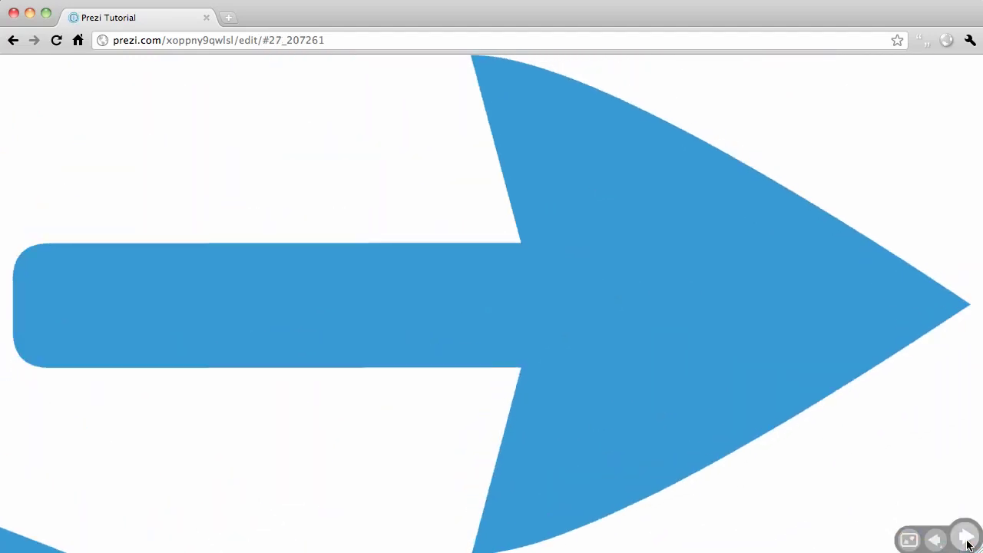
left_click(967, 539)
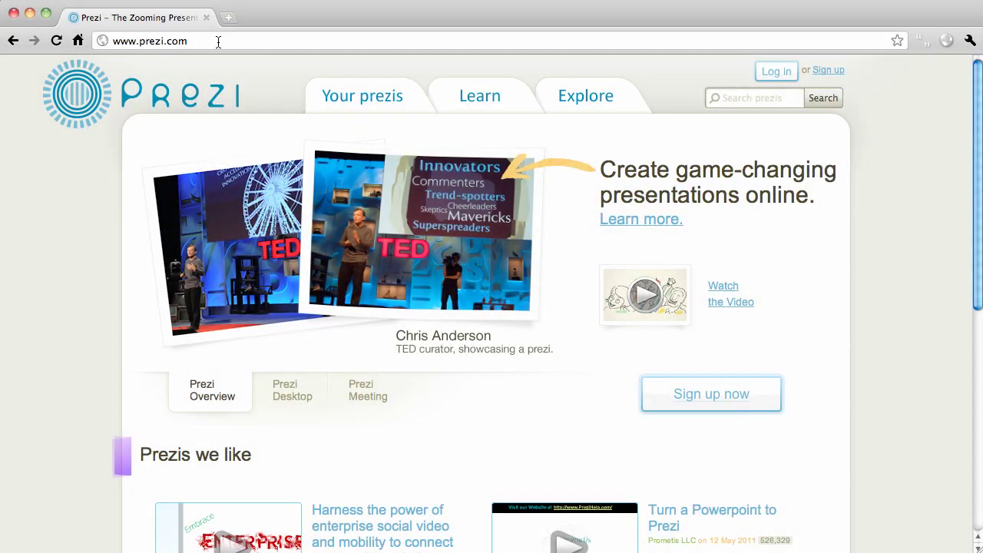
Go to prezi.com and bring up the sign-up license plans.
left_click(218, 42)
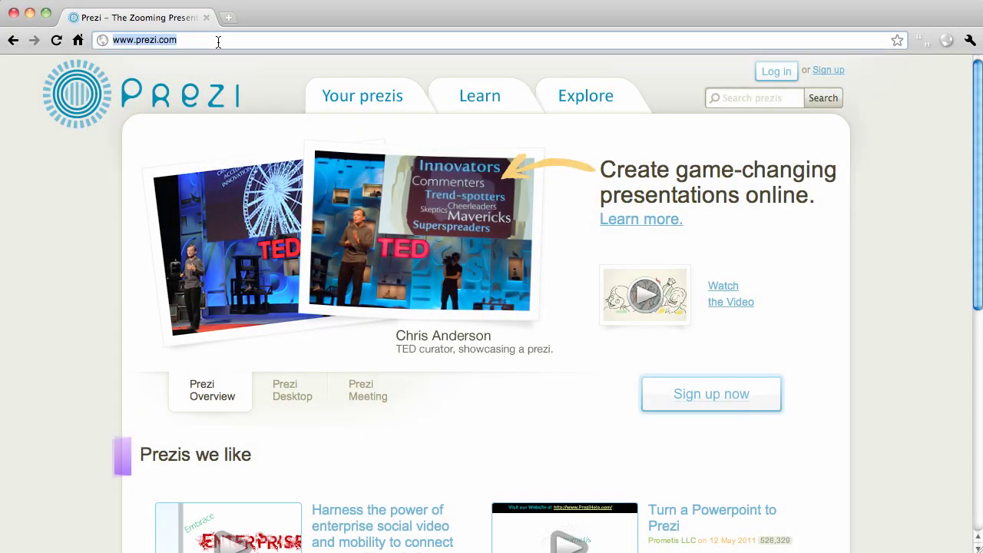
left_click(254, 71)
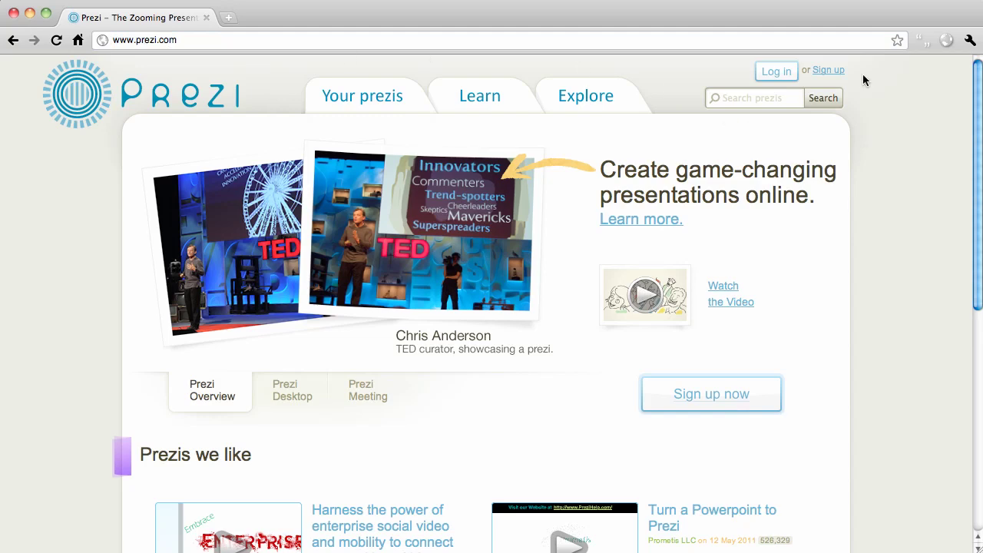
left_click(839, 70)
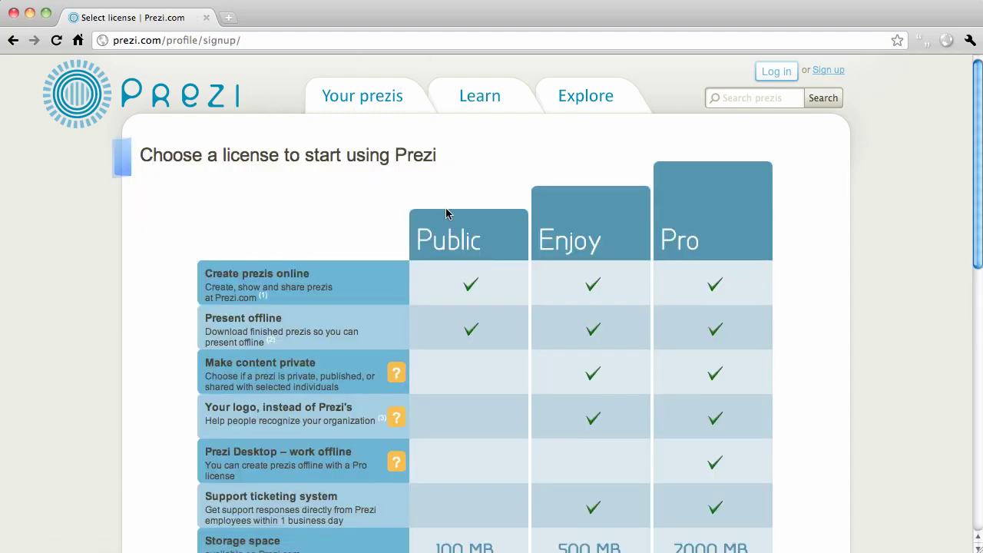
Choose the free Edu Enjoy plan under Student/Teacher Licenses.
scroll(446, 214, "down", 2)
scroll(447, 213, "down", 3)
scroll(448, 213, "down", 4)
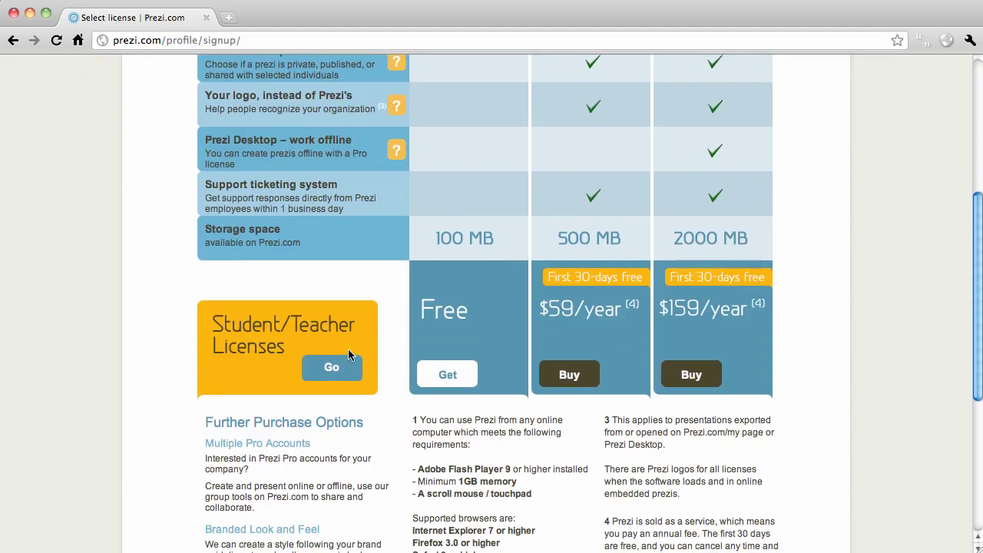
left_click(343, 367)
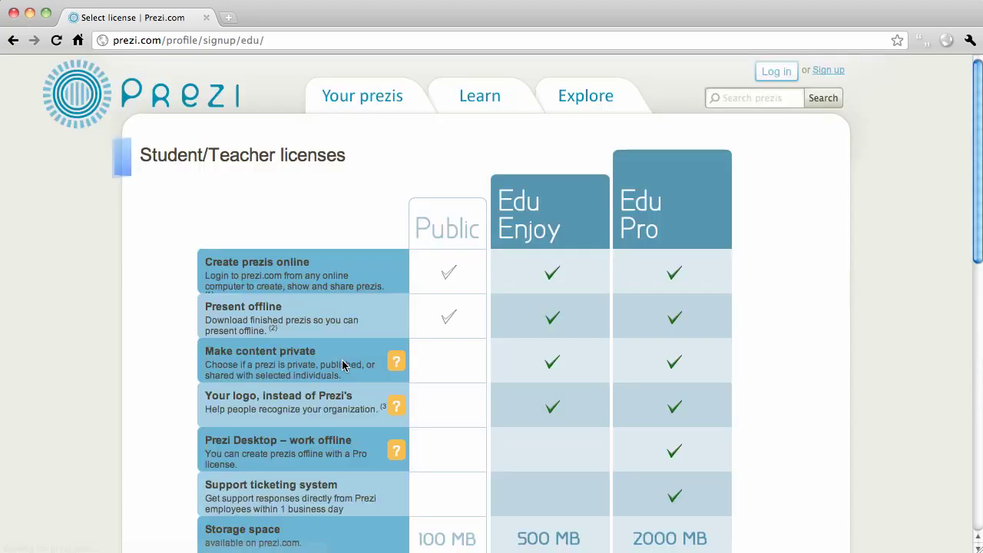
scroll(594, 241, "down", 3)
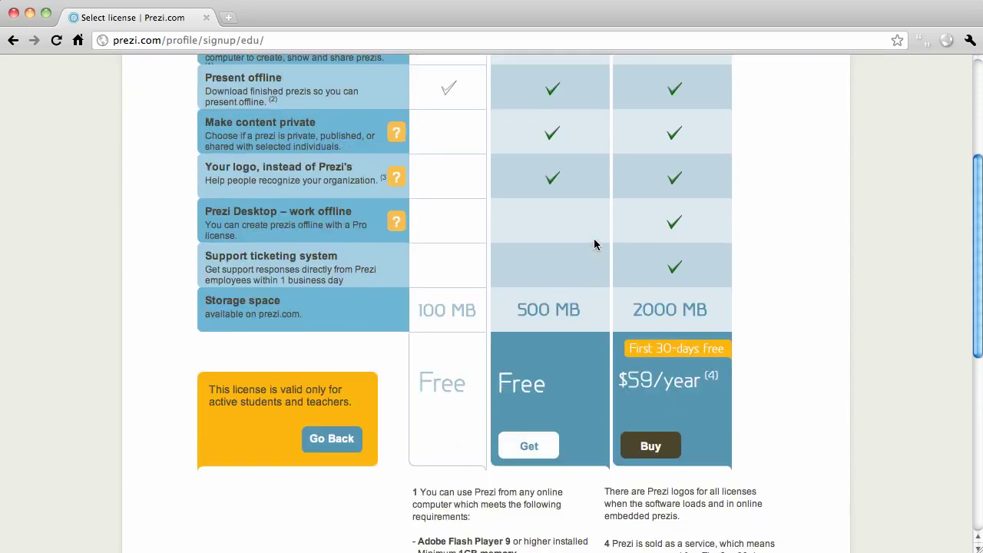
left_click(530, 435)
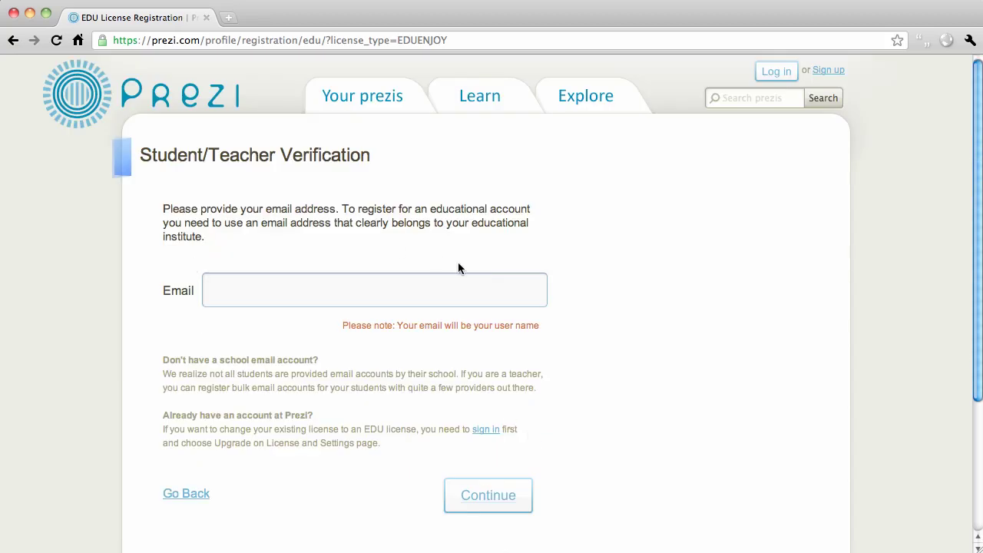
From Your prezis, create a new prezi with 'TitleDescription' entered as its title.
left_click(354, 97)
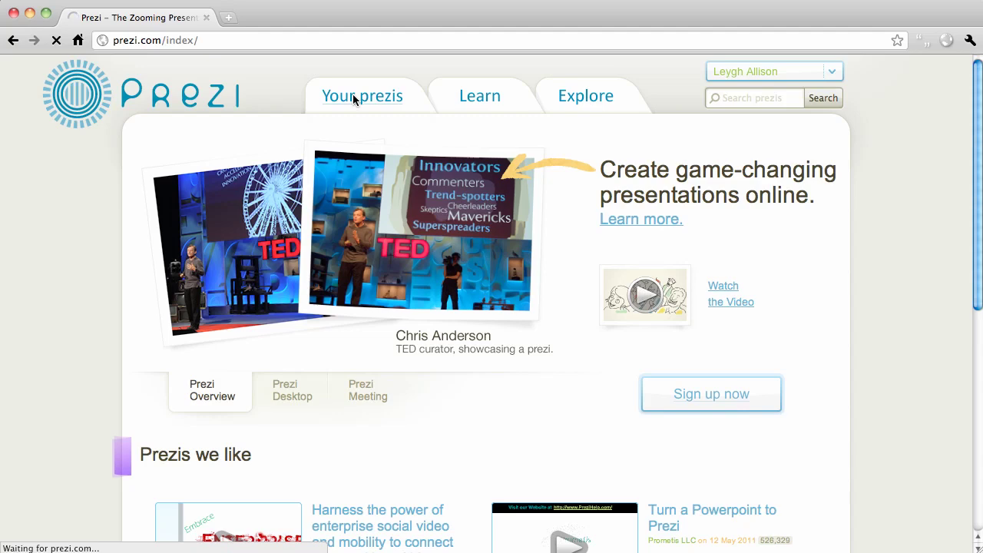
left_click(222, 152)
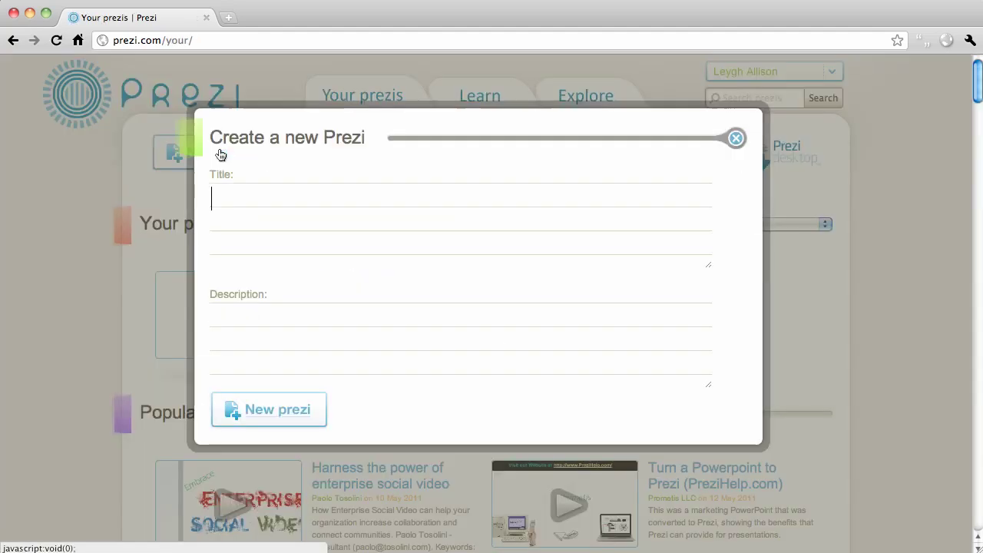
left_click(287, 202)
type("Tit")
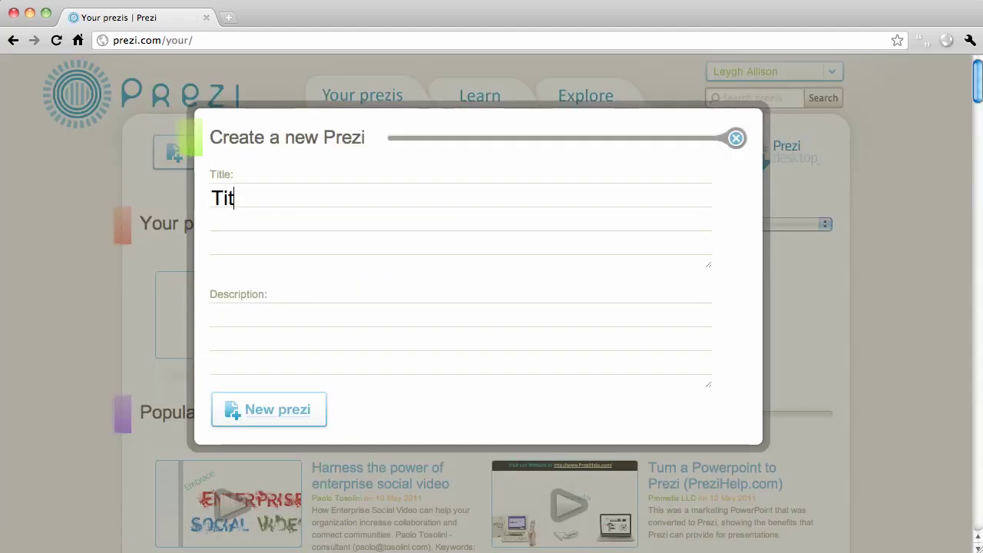
type("le")
type("Description")
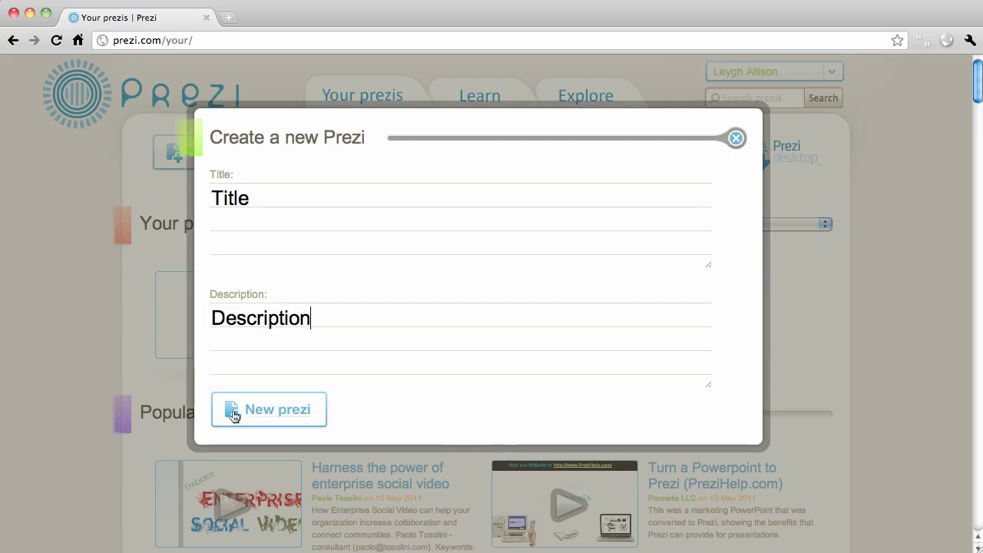
left_click(251, 410)
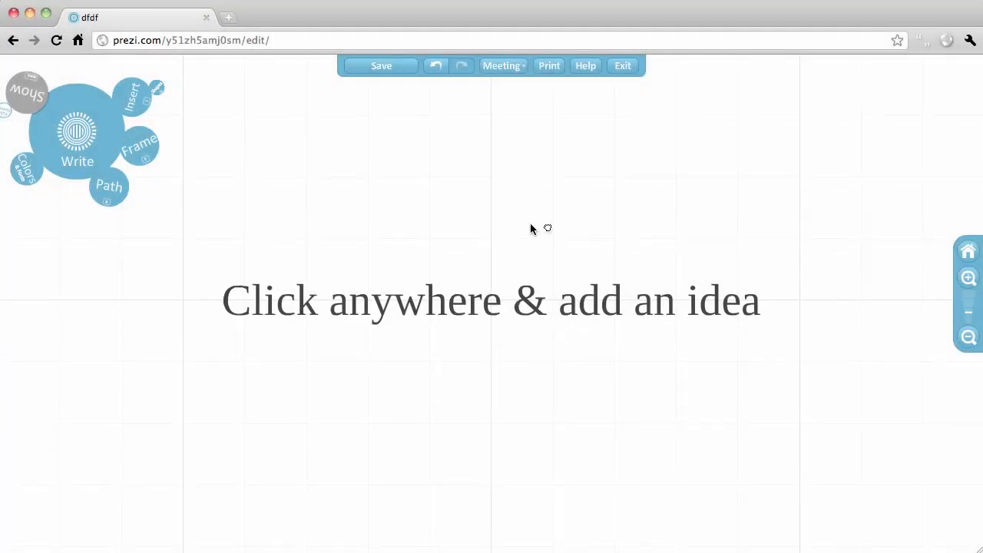
mouse_move(530, 224)
left_mouse_down()
mouse_move(487, 250)
mouse_move(532, 244)
left_mouse_up()
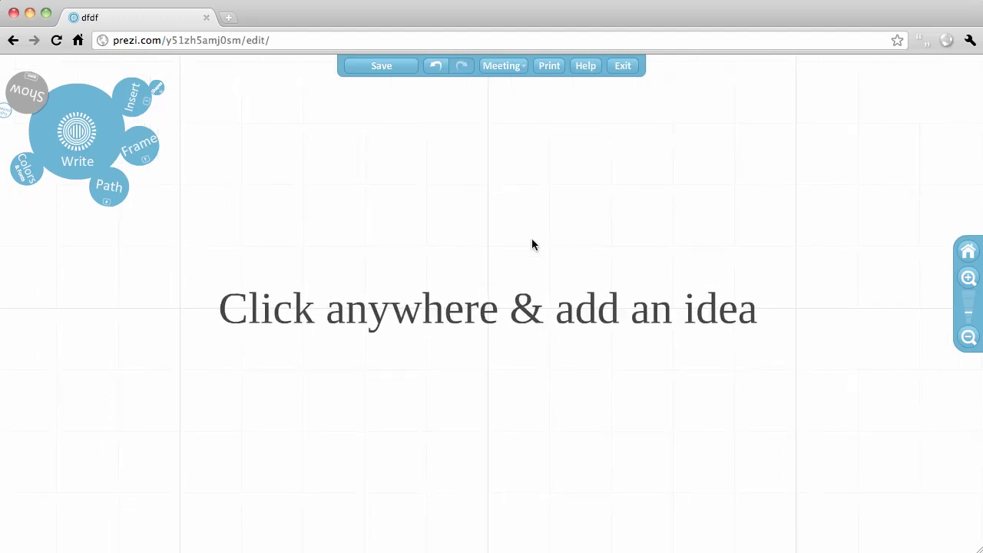
scroll(532, 240, "down", 1)
scroll(532, 244, "up", 1)
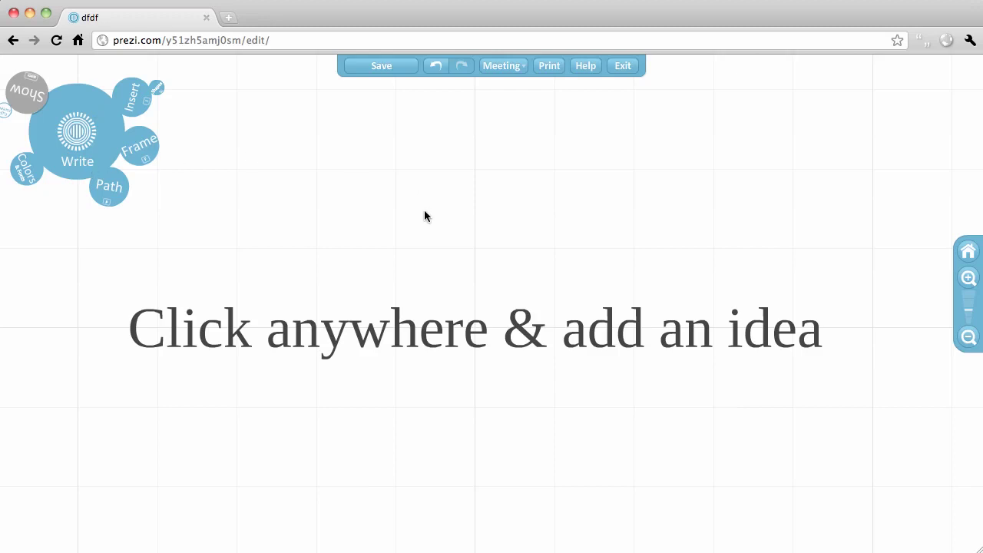
Place the text 'Idea' on the canvas and preview the zebra menu's Frame options.
type("Idea")
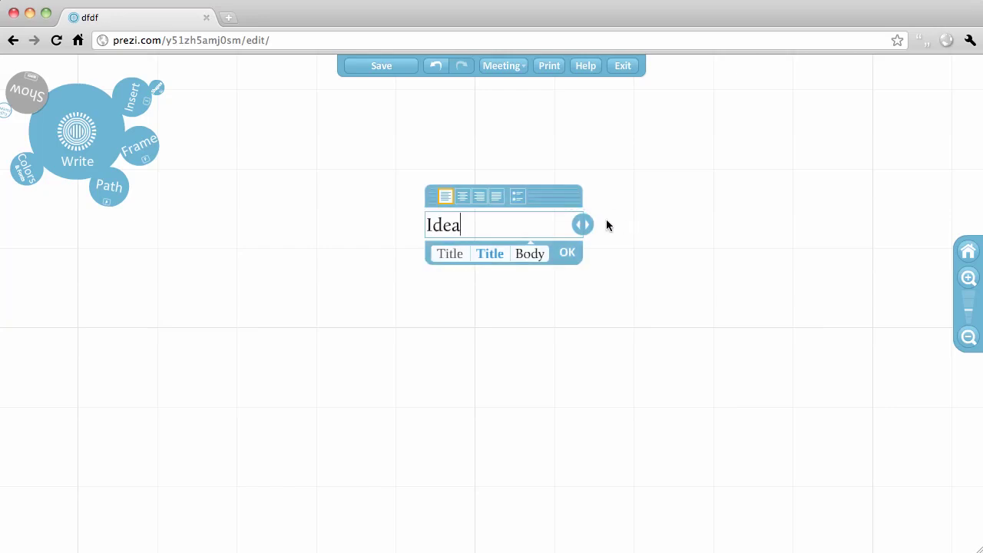
left_click(607, 223)
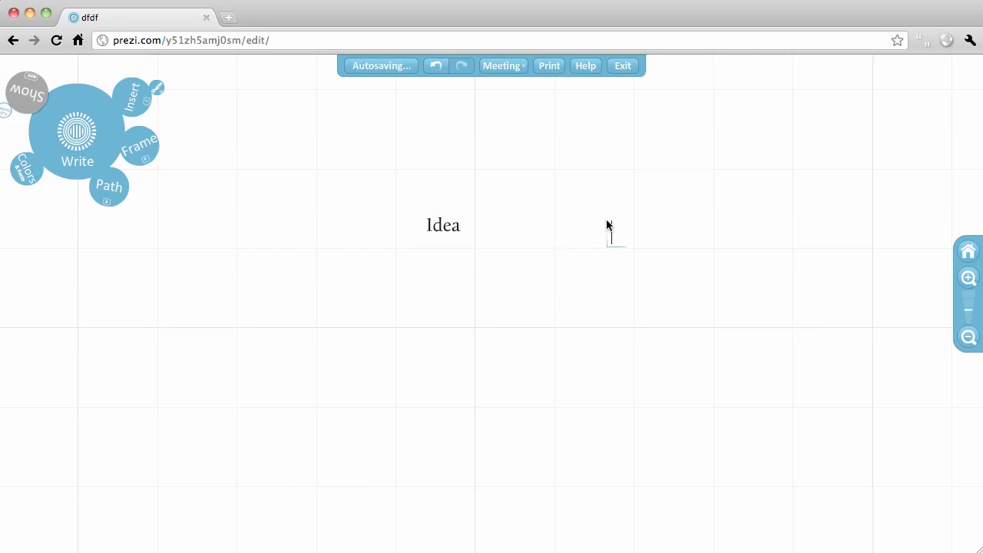
left_click(140, 143)
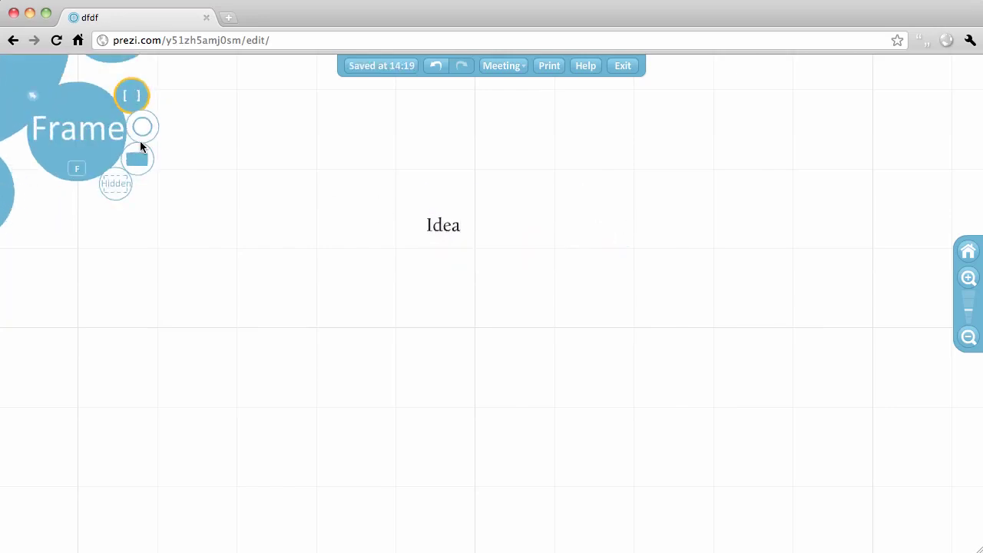
left_click(34, 100)
Look over the Path and Insert options, returning to the main menu each time.
left_click(98, 192)
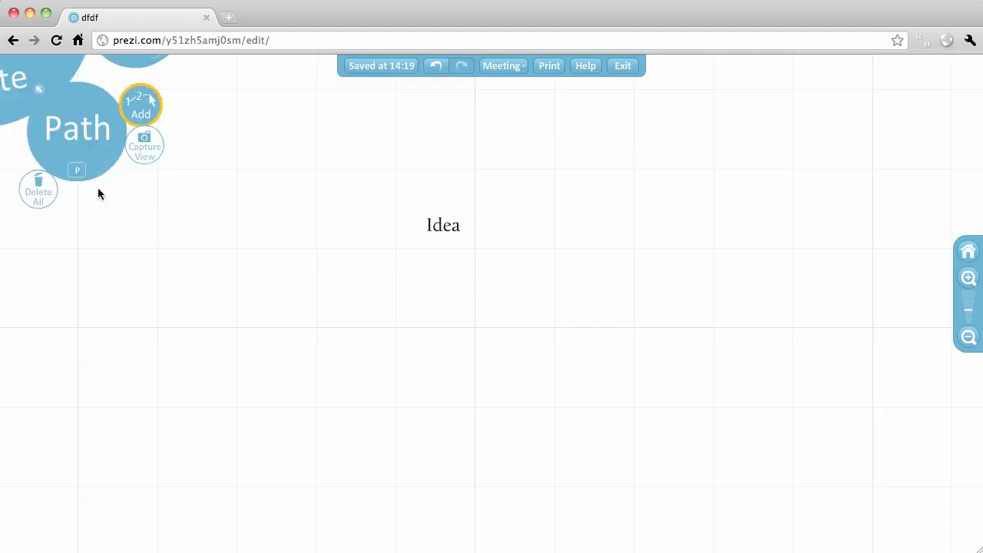
left_click(40, 95)
left_click(123, 92)
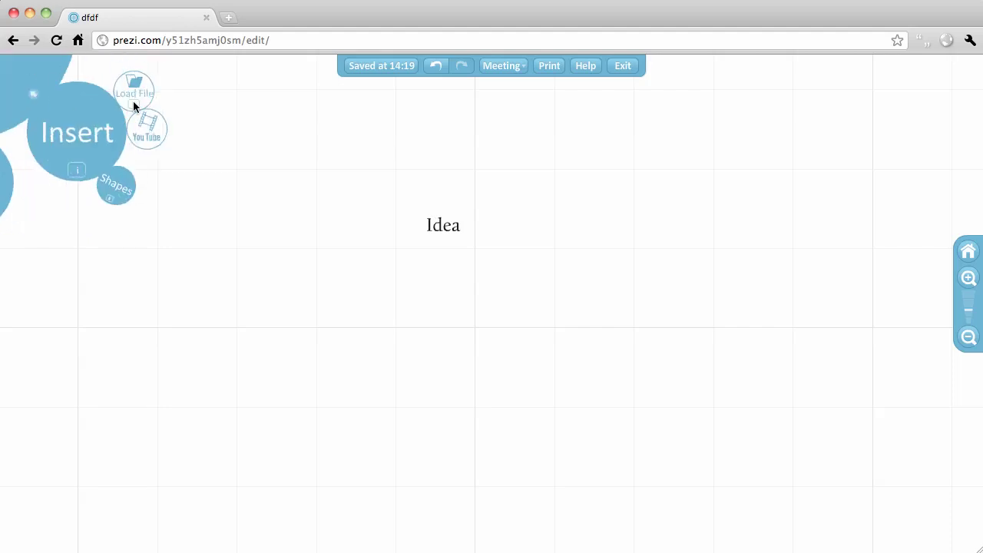
left_click(34, 99)
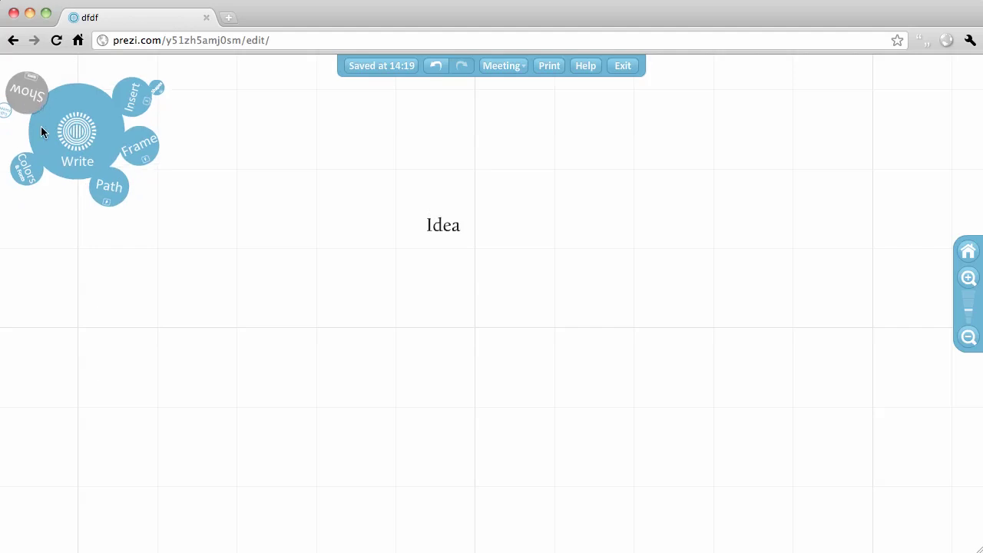
Apply the Night Talk theme from Colors & Fonts, then select the Idea text.
left_click(23, 166)
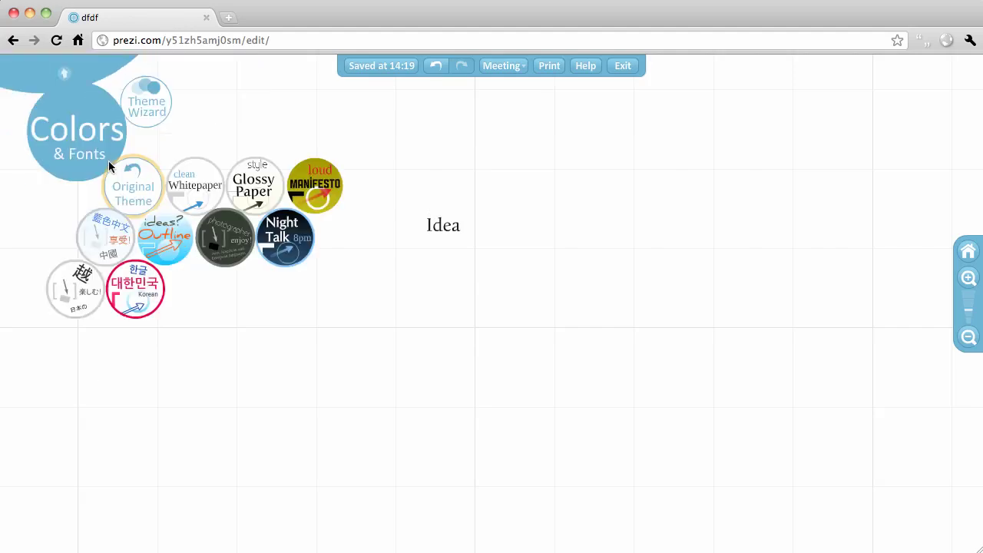
left_click(285, 237)
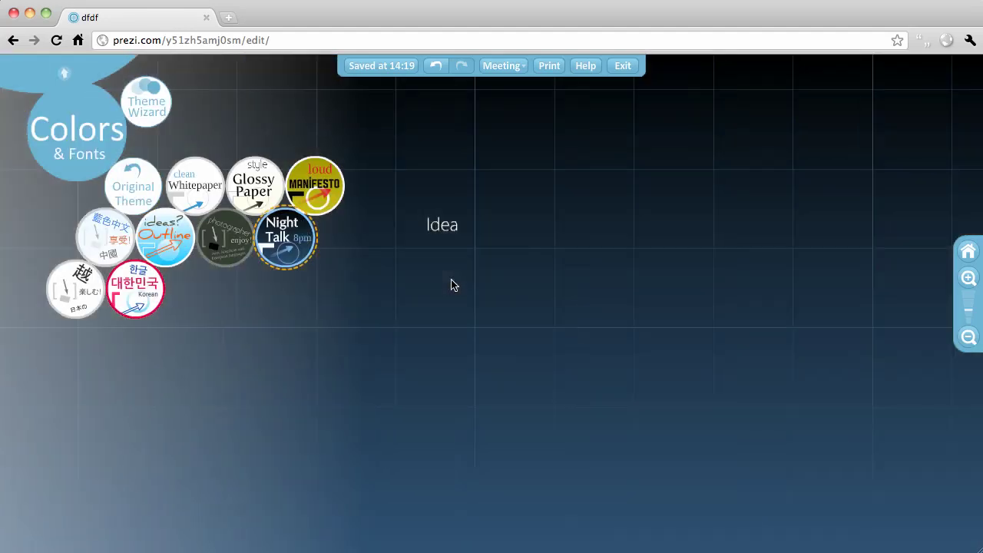
left_click(65, 74)
left_click(448, 233)
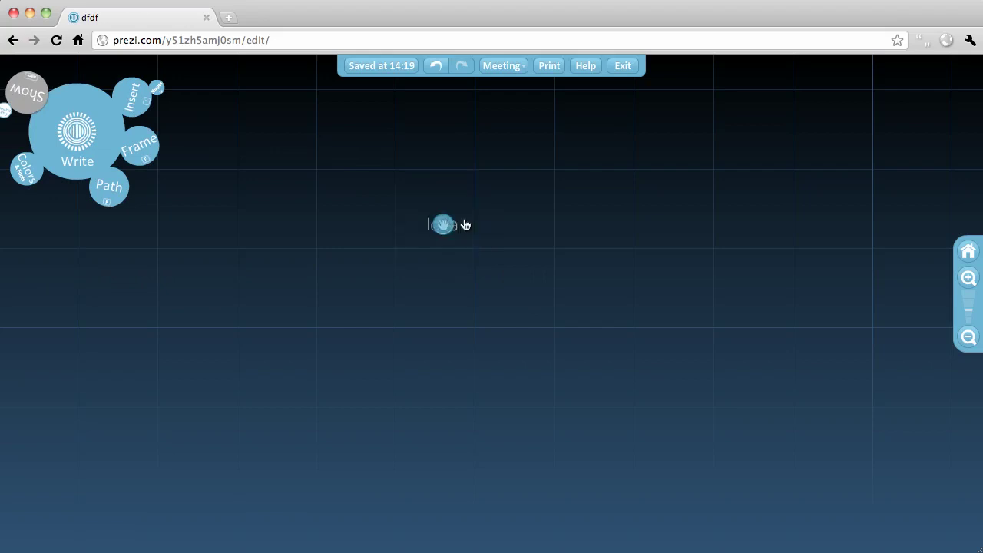
Nudge and slightly tilt the Idea text, then delete it and save the prezi.
mouse_move(443, 224)
left_mouse_down()
mouse_move(477, 218)
mouse_move(434, 230)
left_mouse_up()
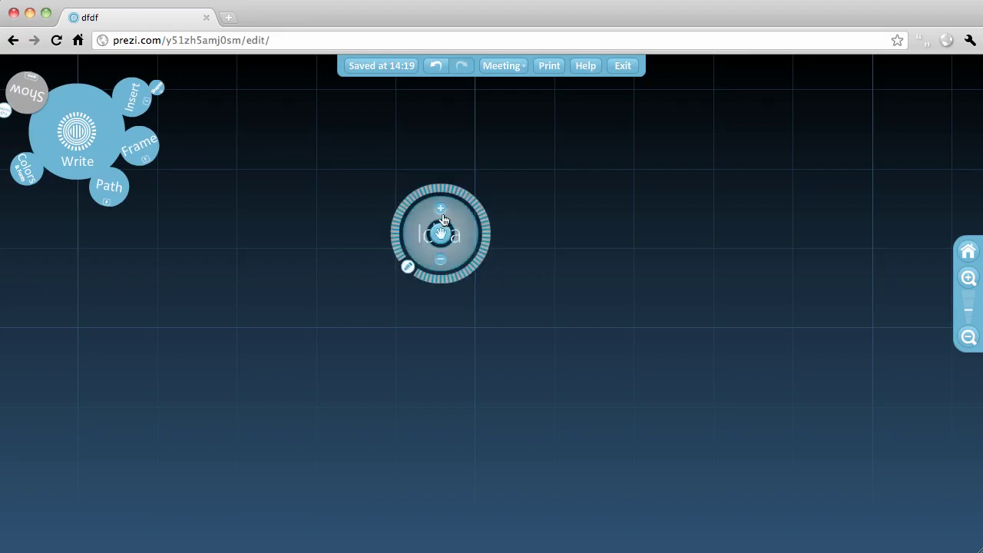
left_click_drag(470, 197, 463, 202)
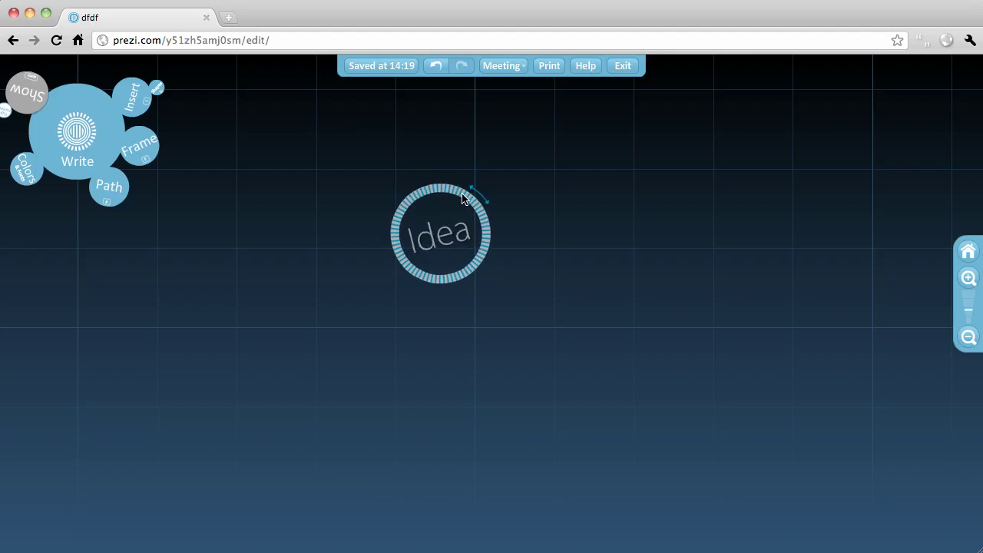
key("Delete")
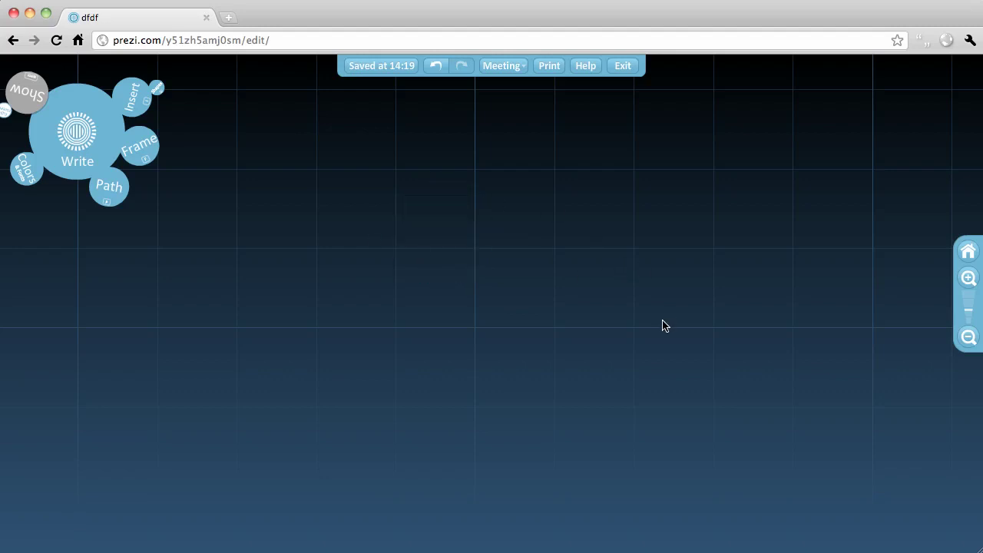
left_click(377, 67)
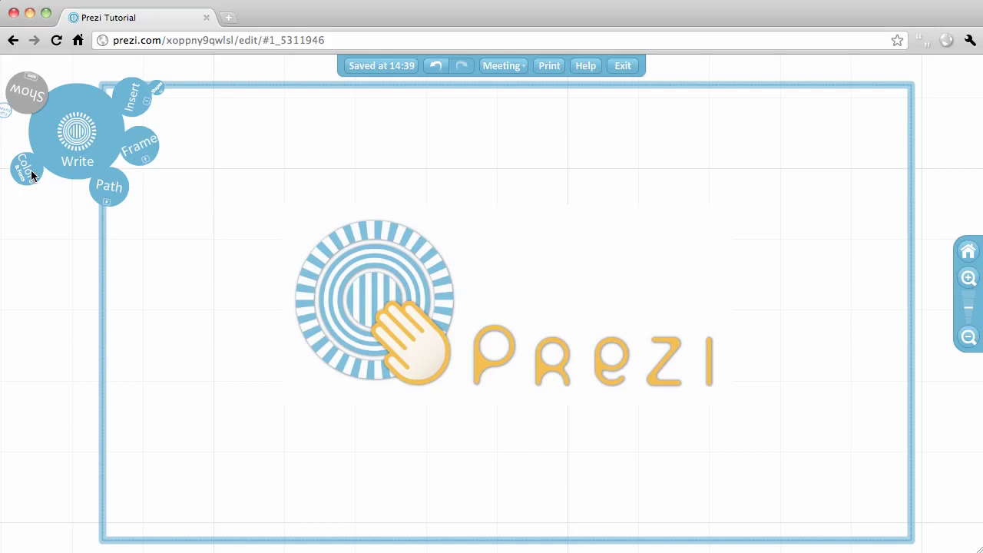
Present the Prezi Tutorial in Show mode, moving forward to the easel and back to the logo.
left_click(26, 97)
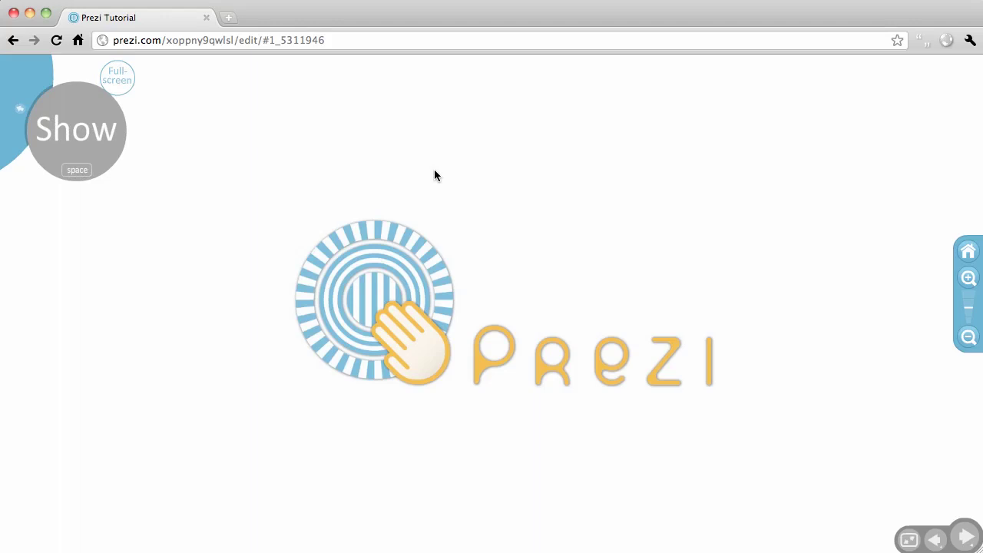
left_click(968, 538)
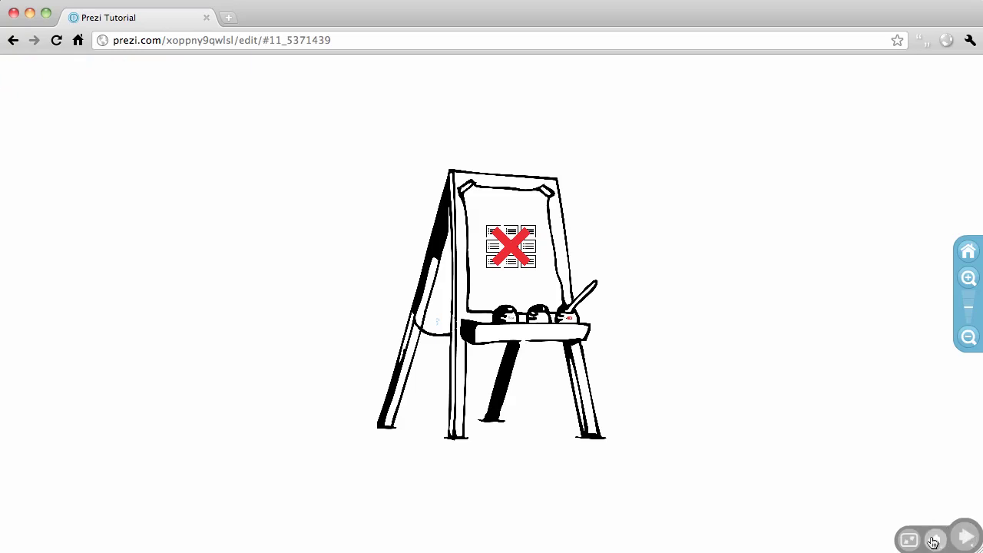
left_click(933, 542)
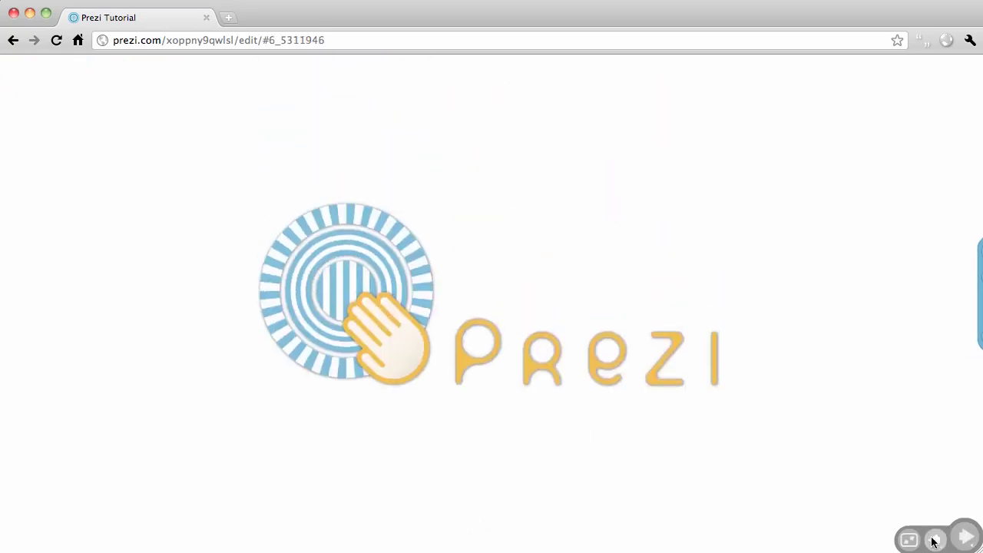